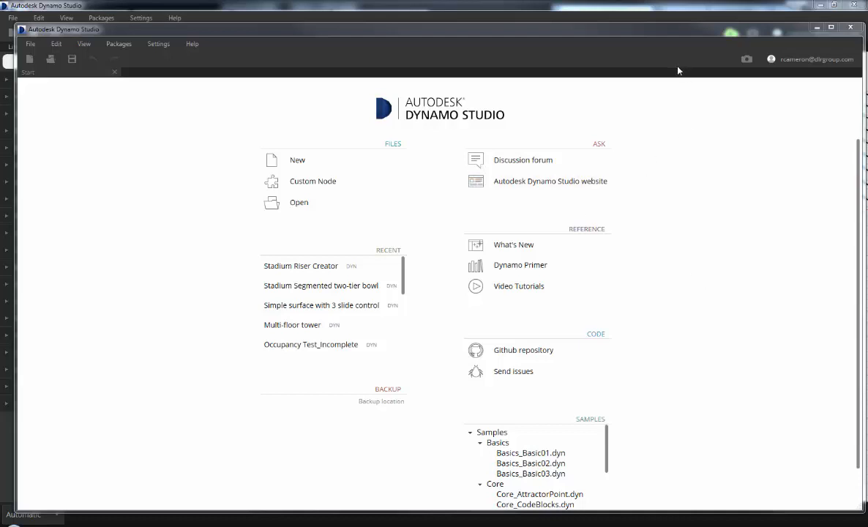
# Set the Number of Segments slider in the Stadium_polycurve graph to 11.
pyautogui.moveTo(644, 34); pyautogui.dragTo(646, 34)
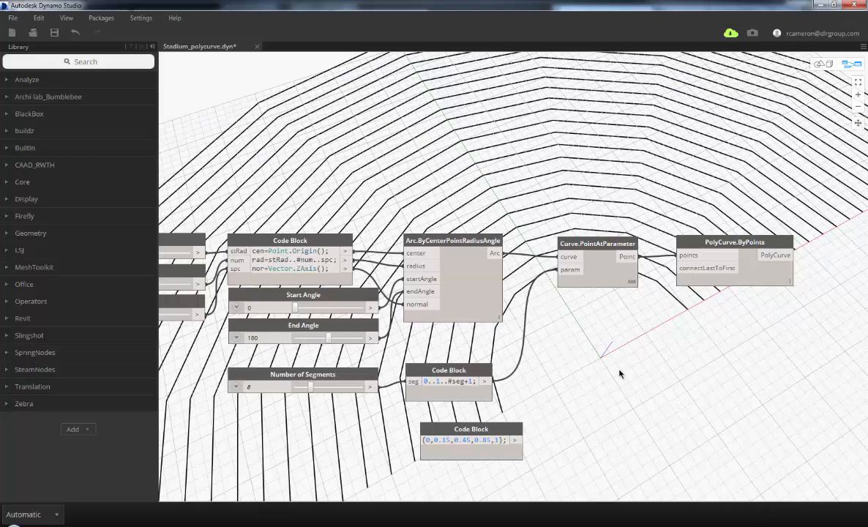
pyautogui.moveTo(604, 334); pyautogui.dragTo(598, 301, button='middle')
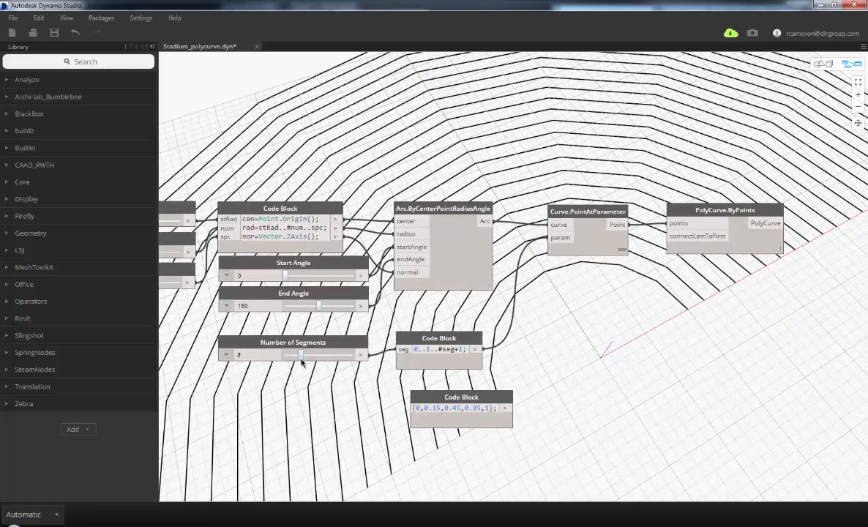
pyautogui.moveTo(300, 356); pyautogui.dragTo(312, 359)
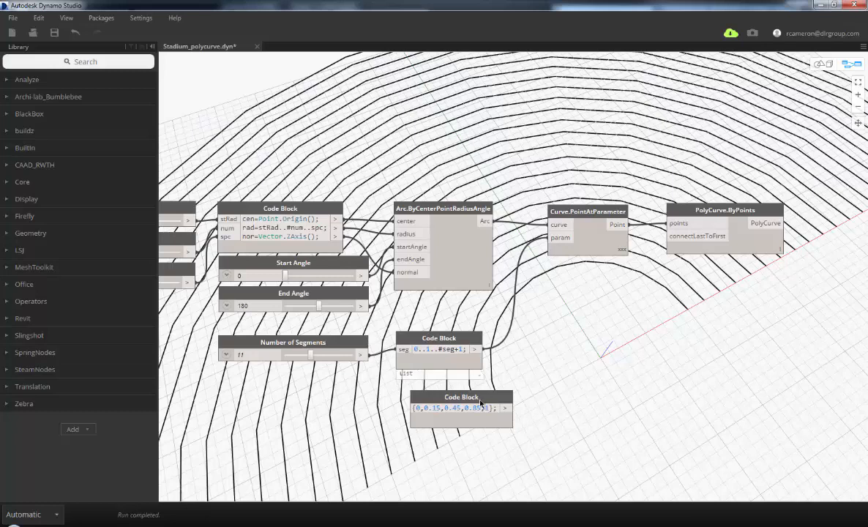
# Try feeding the {0,0.15,0.45,0.85,1} code block into the param input of Curve.PointAtParameter and inspect the uneven segments in the 3D preview.
pyautogui.click(505, 408)
pyautogui.click(553, 239)
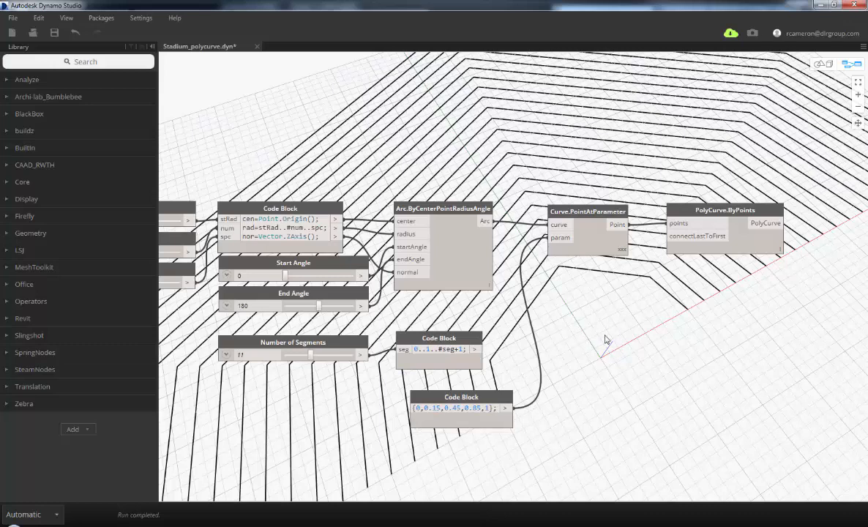
pyautogui.hotkey('ctrl', 'b')
pyautogui.moveTo(607, 341); pyautogui.dragTo(558, 354, button='right')
pyautogui.moveTo(521, 383); pyautogui.dragTo(574, 388, button='middle')
pyautogui.moveTo(574, 388); pyautogui.dragTo(596, 370, button='right')
pyautogui.hotkey('ctrl', 'b')
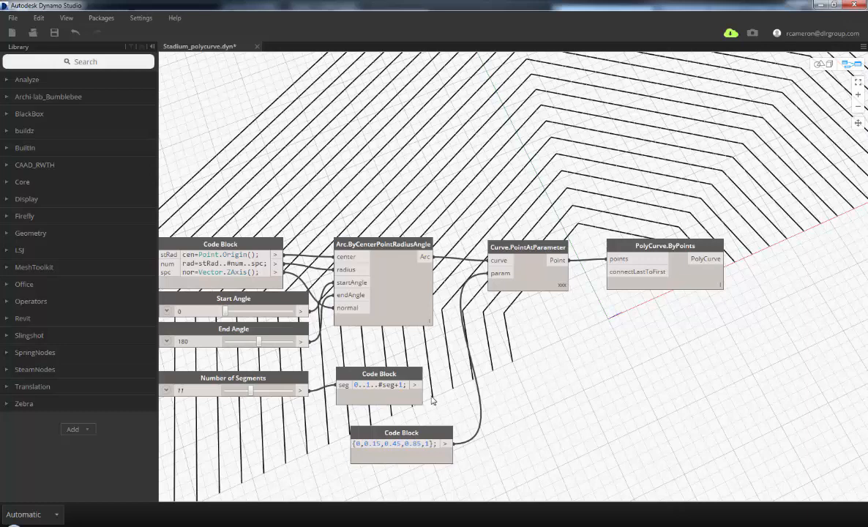
# Reconnect the 0..1..#seg+1 code block to the param input of Curve.PointAtParameter.
pyautogui.moveTo(414, 384); pyautogui.dragTo(501, 274)
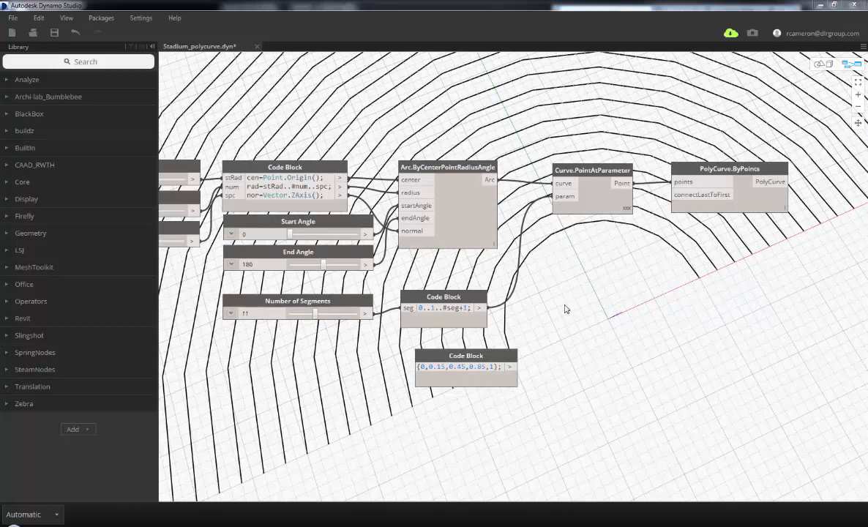
pyautogui.moveTo(465, 370)
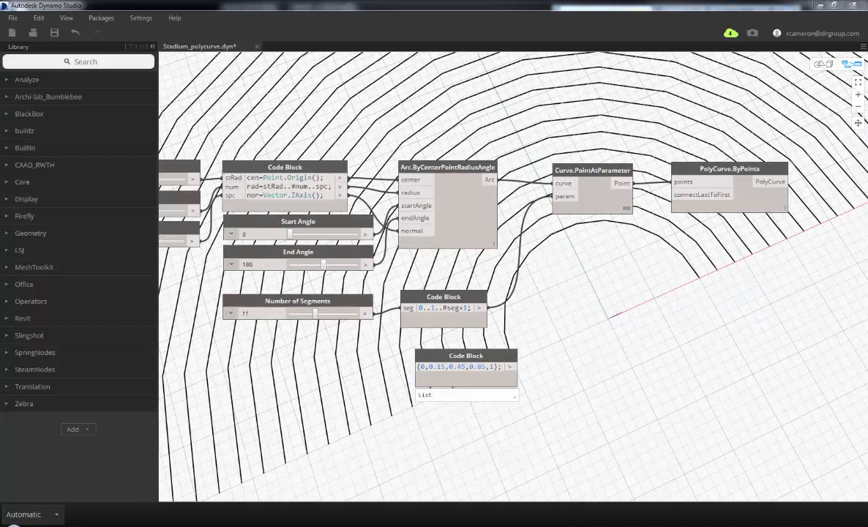
# Switch to the window with the Stadium Segmented two-tier bowl graph and set Row Segments to 21.
pyautogui.moveTo(44, 518)
pyautogui.click(168, 472)
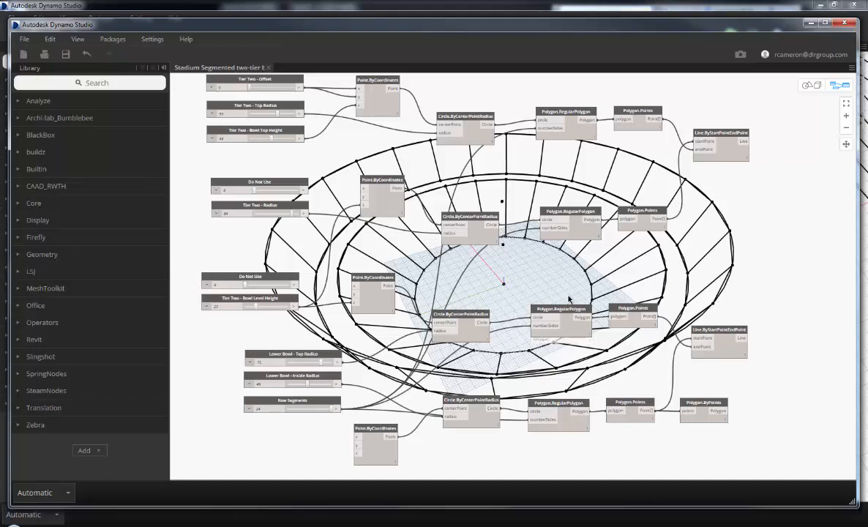
pyautogui.moveTo(568, 307); pyautogui.dragTo(572, 314, button='middle')
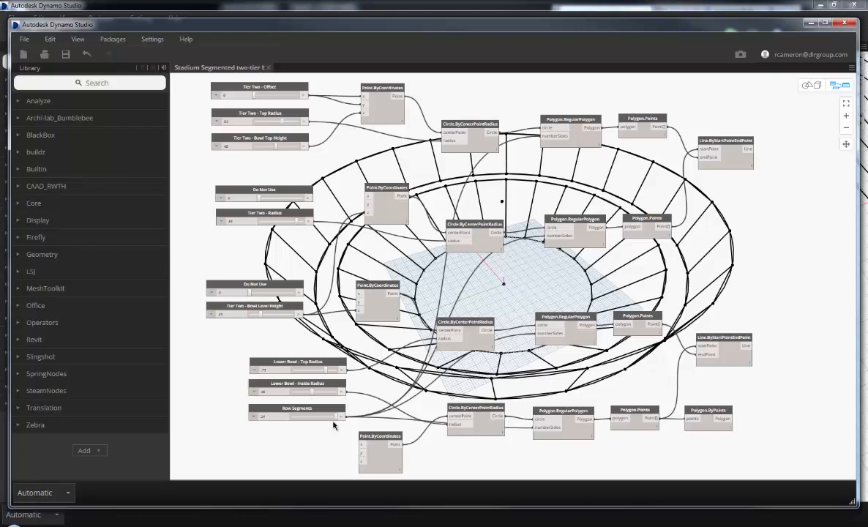
pyautogui.moveTo(335, 419)
pyautogui.mouseDown()
pyautogui.moveTo(318, 418)
pyautogui.moveTo(330, 419)
pyautogui.mouseUp()
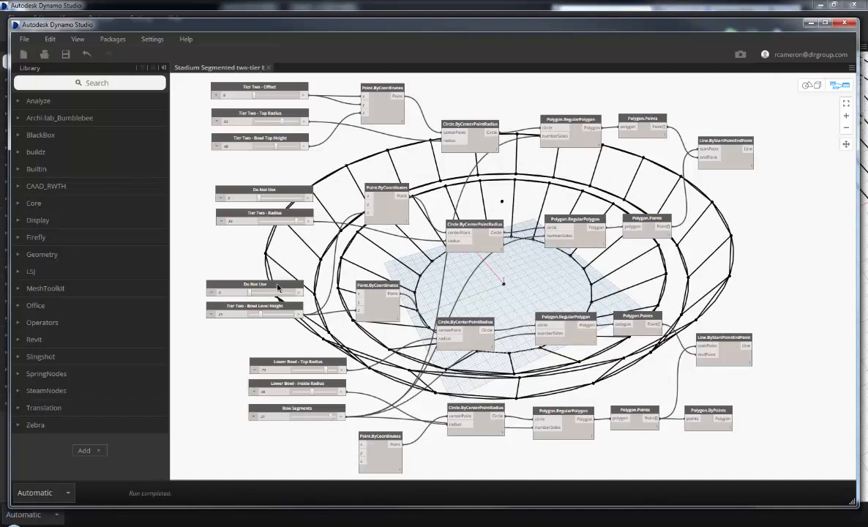
# Raise the Tier Two - Bowl Level Height and slightly increase the Lower Bowl - Top Radius of the two-tier stadium.
pyautogui.moveTo(261, 318); pyautogui.dragTo(266, 320)
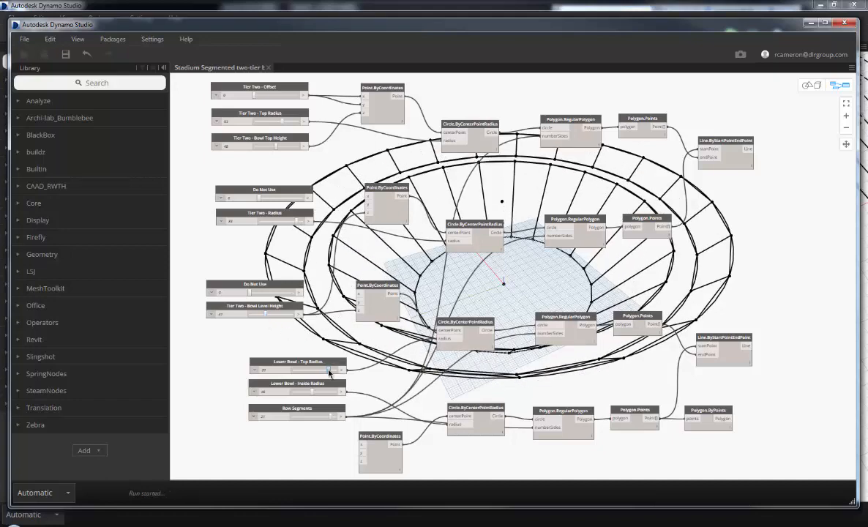
pyautogui.moveTo(326, 372); pyautogui.dragTo(328, 373)
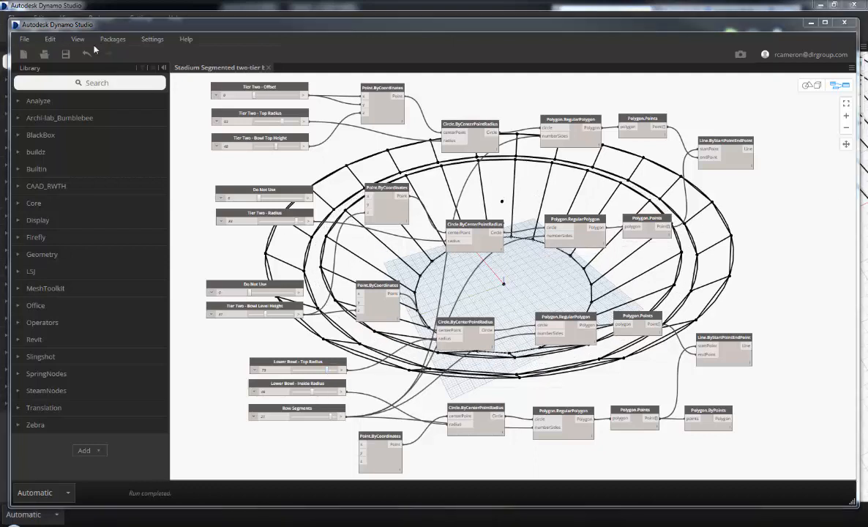
# Switch to Chrome and bring up the shared Stadium Creator - Beta model.
pyautogui.click(24, 39)
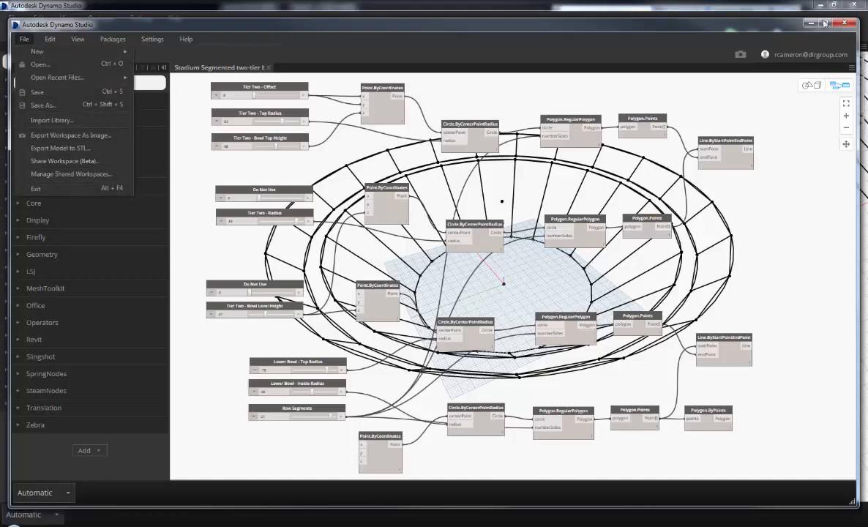
pyautogui.click(470, 526)
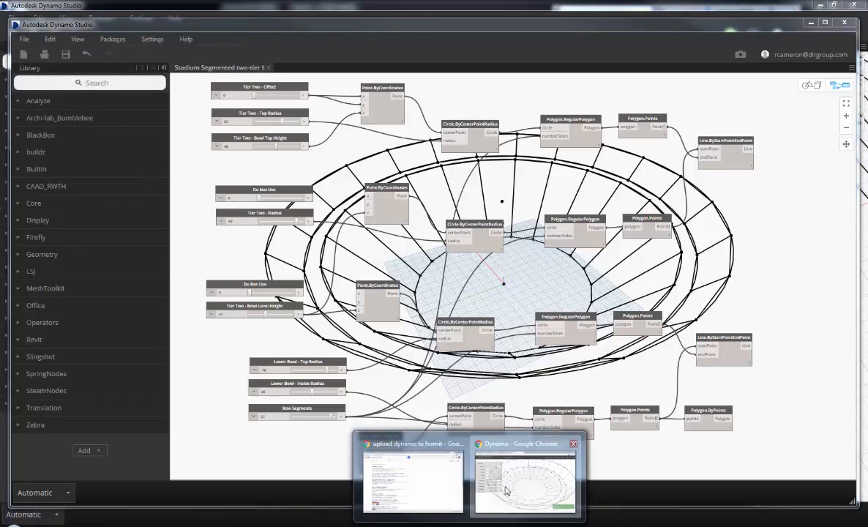
pyautogui.click(504, 486)
pyautogui.moveTo(459, 321); pyautogui.dragTo(443, 300, button='middle')
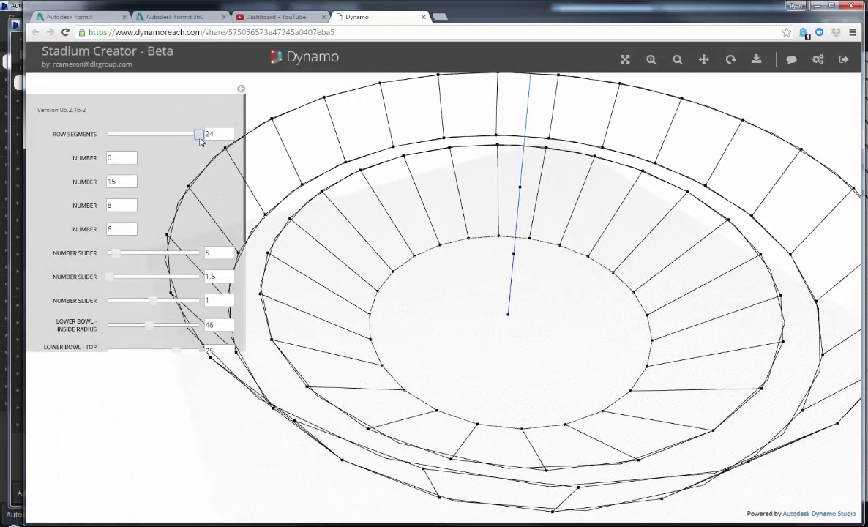
# Set Row Segments to 15 and Lower Bowl - Inside Radius to 34 in the shared model.
pyautogui.moveTo(191, 138); pyautogui.dragTo(164, 134)
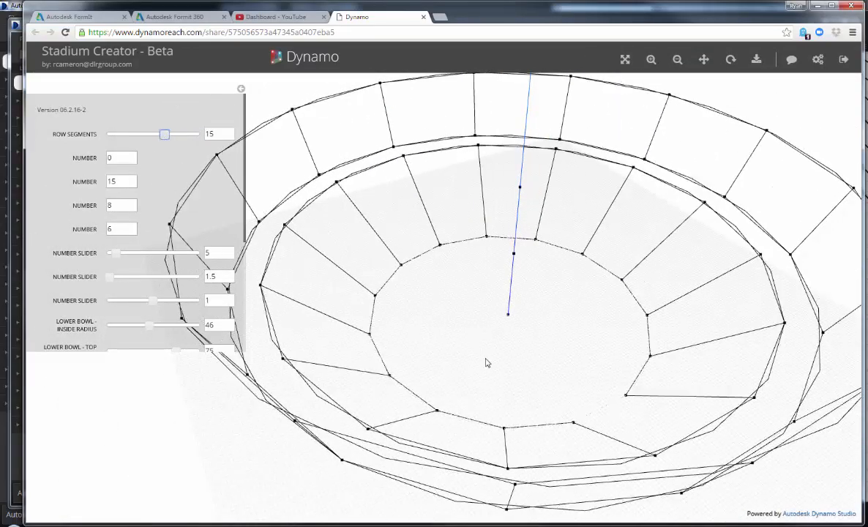
pyautogui.moveTo(481, 344)
pyautogui.mouseDown(button='middle')
pyautogui.moveTo(425, 340)
pyautogui.moveTo(485, 336)
pyautogui.mouseUp(button='middle')
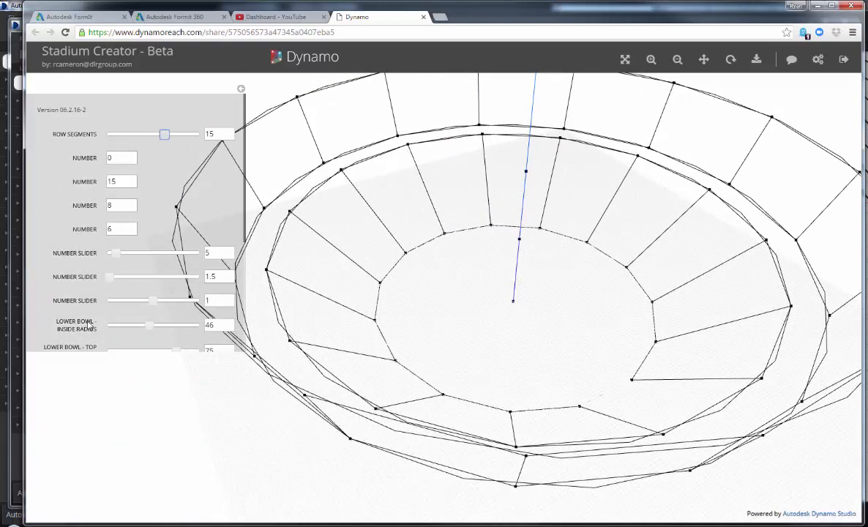
pyautogui.moveTo(147, 329)
pyautogui.mouseDown()
pyautogui.moveTo(168, 329)
pyautogui.moveTo(138, 328)
pyautogui.mouseUp()
# Set Tier Two - Bowl Level Height to 28 and Tier Two - Radius to 72.
pyautogui.scroll(-5, 71, 304)
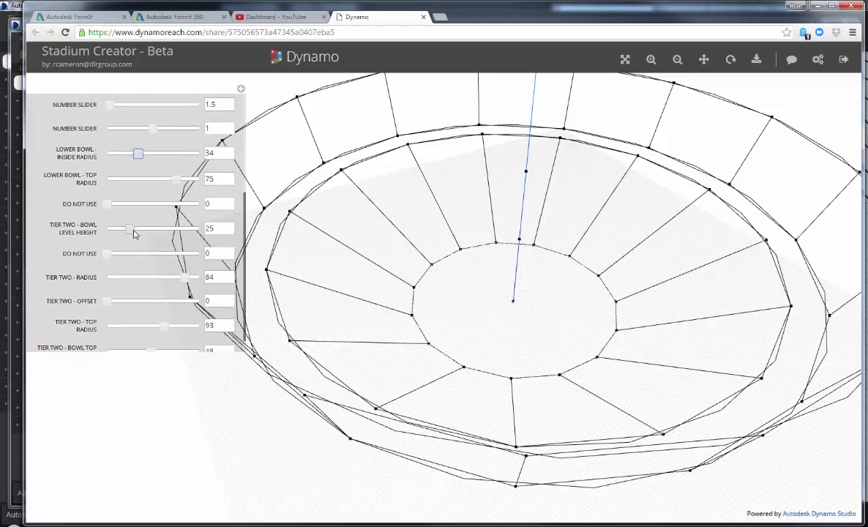
pyautogui.moveTo(133, 233); pyautogui.dragTo(149, 233)
pyautogui.moveTo(145, 231); pyautogui.dragTo(133, 229)
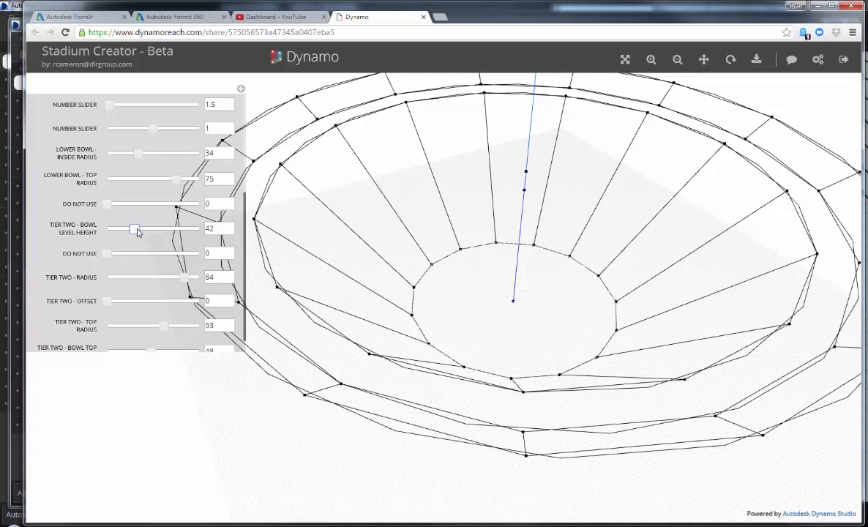
pyautogui.moveTo(179, 280)
pyautogui.mouseDown()
pyautogui.moveTo(166, 281)
pyautogui.moveTo(173, 279)
pyautogui.mouseUp()
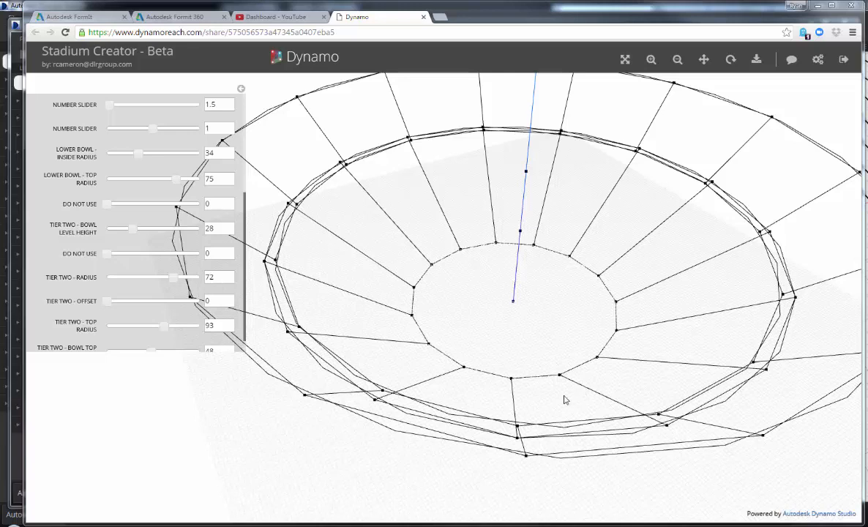
# Try Row Segments at 24 in the shared model, and settle on 19.
pyautogui.moveTo(595, 316); pyautogui.dragTo(590, 318, button='right')
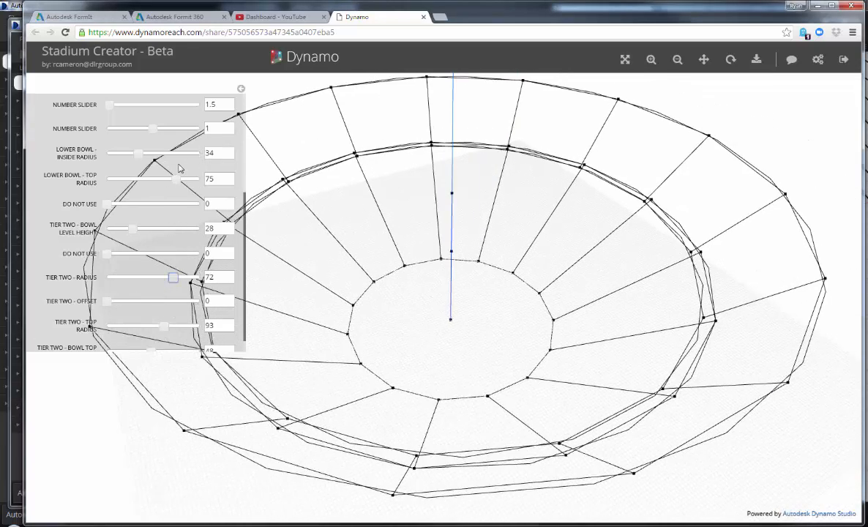
pyautogui.scroll(5, 189, 174)
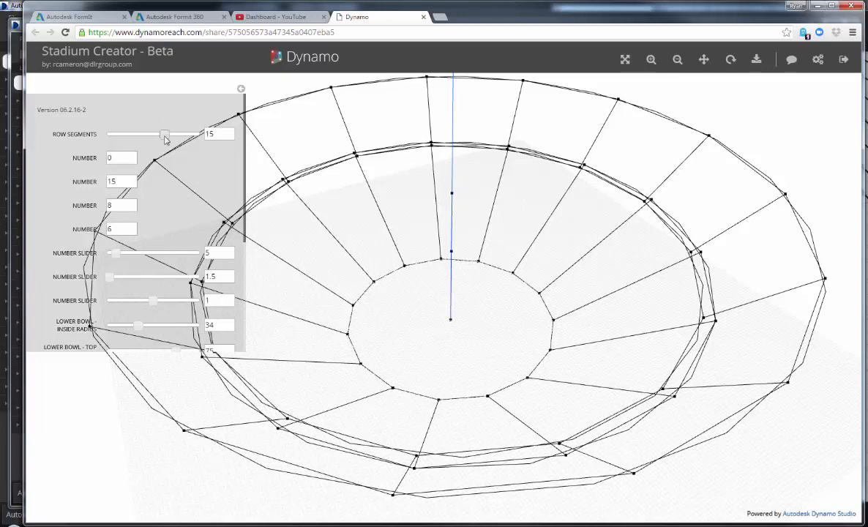
pyautogui.moveTo(163, 134); pyautogui.dragTo(201, 140)
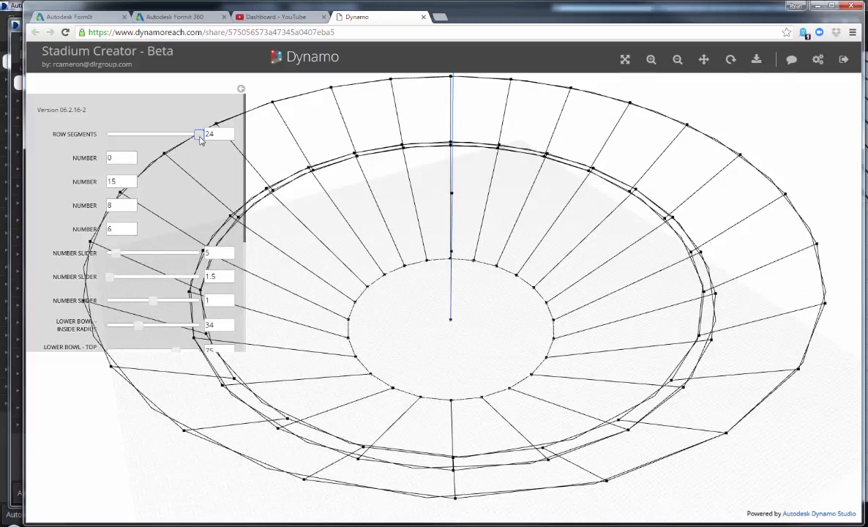
pyautogui.moveTo(201, 139); pyautogui.dragTo(180, 138)
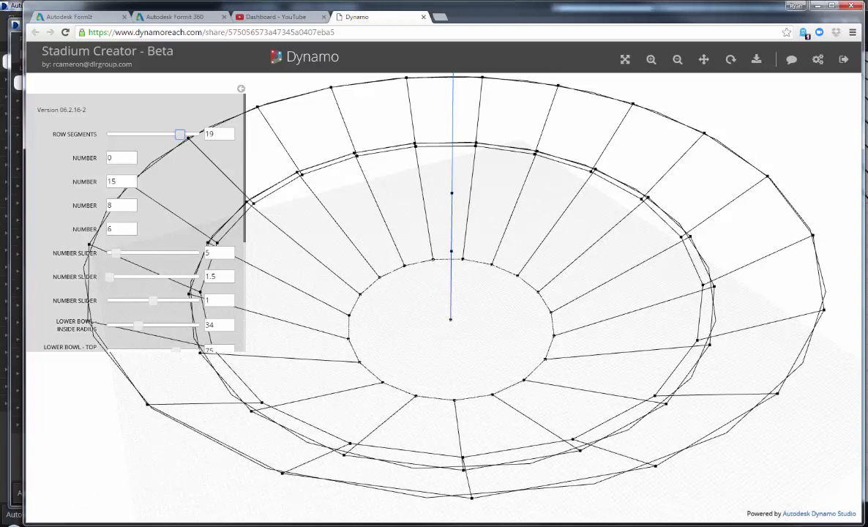
# Switch to Revit, bring up its Dynamo window and examine the nodes across the Stadium.dyn graph.
pyautogui.moveTo(11, 451)
pyautogui.click(63, 455)
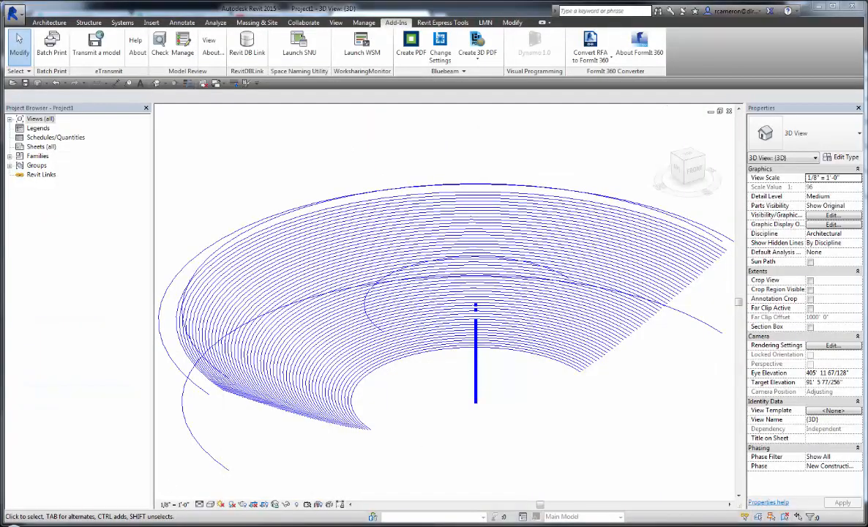
pyautogui.moveTo(867, 51); pyautogui.dragTo(506, 18)
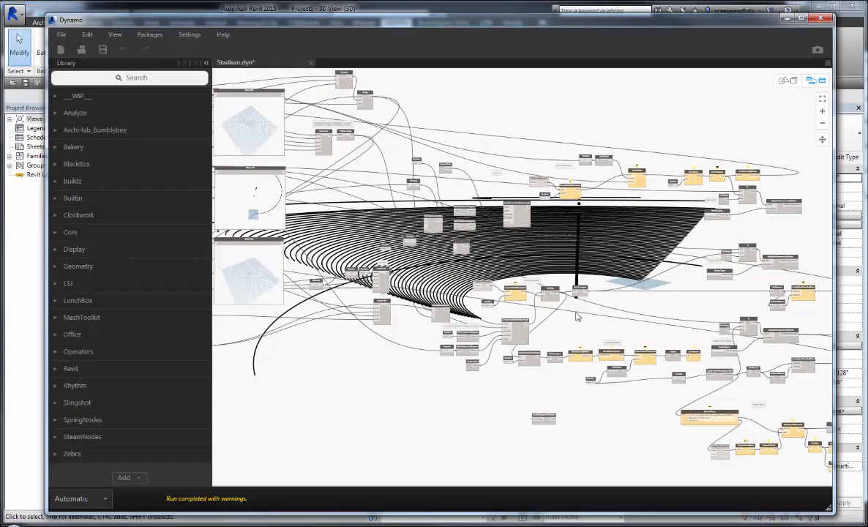
pyautogui.moveTo(576, 312); pyautogui.dragTo(378, 265, button='middle')
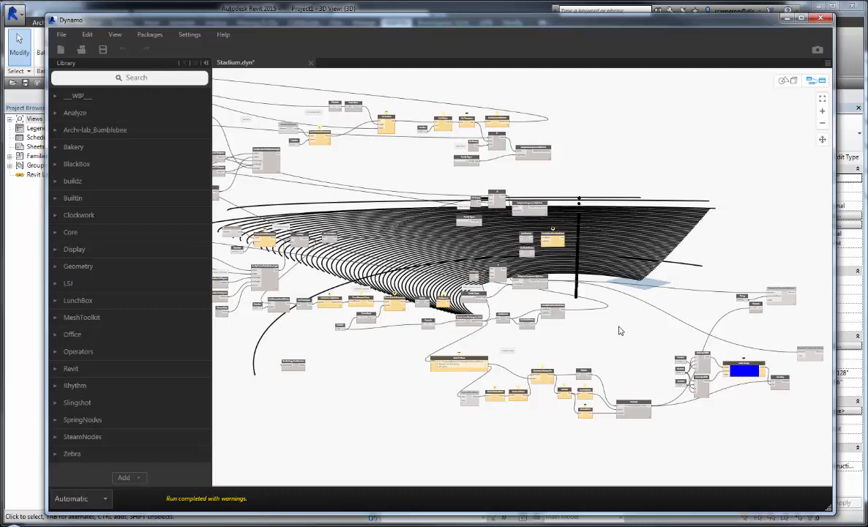
pyautogui.moveTo(572, 336); pyautogui.dragTo(739, 356, button='middle')
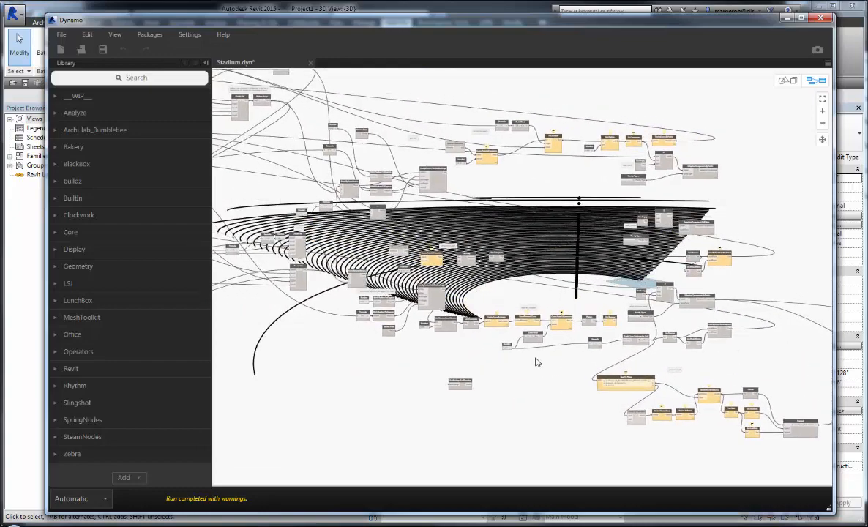
pyautogui.moveTo(535, 361); pyautogui.dragTo(692, 388, button='middle')
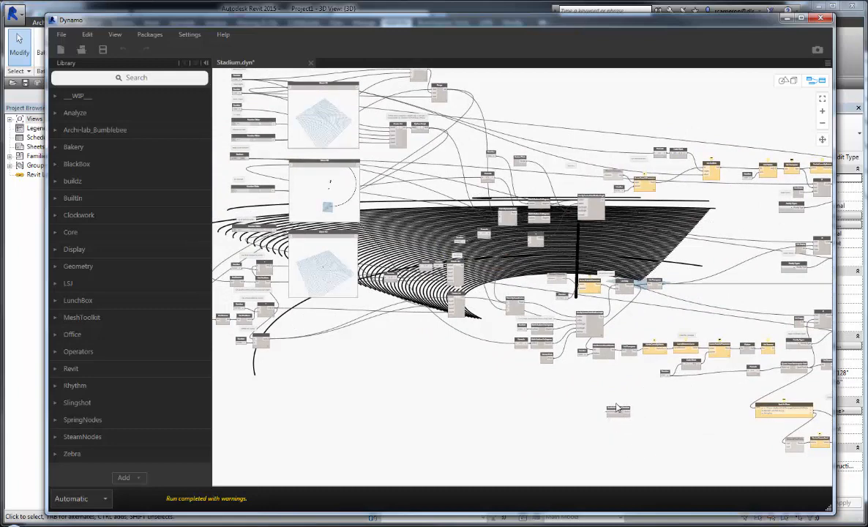
pyautogui.moveTo(617, 409); pyautogui.dragTo(646, 413, button='middle')
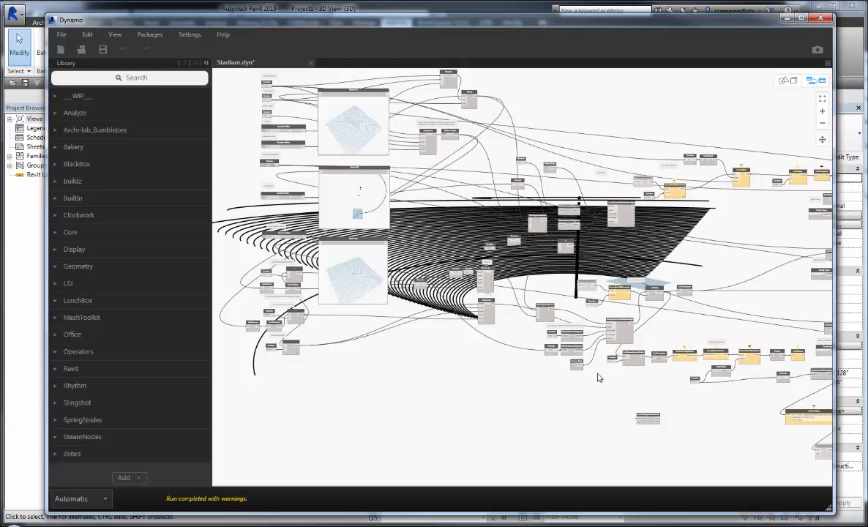
pyautogui.moveTo(579, 332); pyautogui.dragTo(552, 312, button='middle')
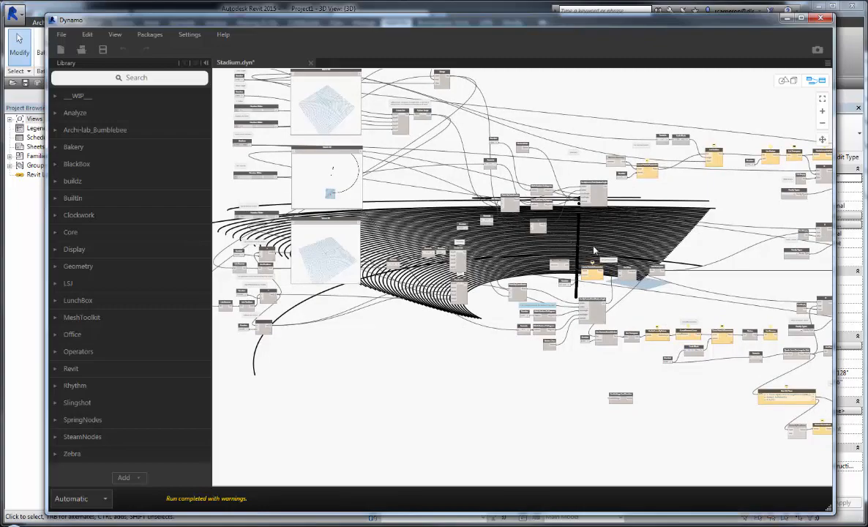
# Minimize the Dynamo window, return to the shared Stadium Creator - Beta page in Chrome and examine the stadium bowl.
pyautogui.click(788, 19)
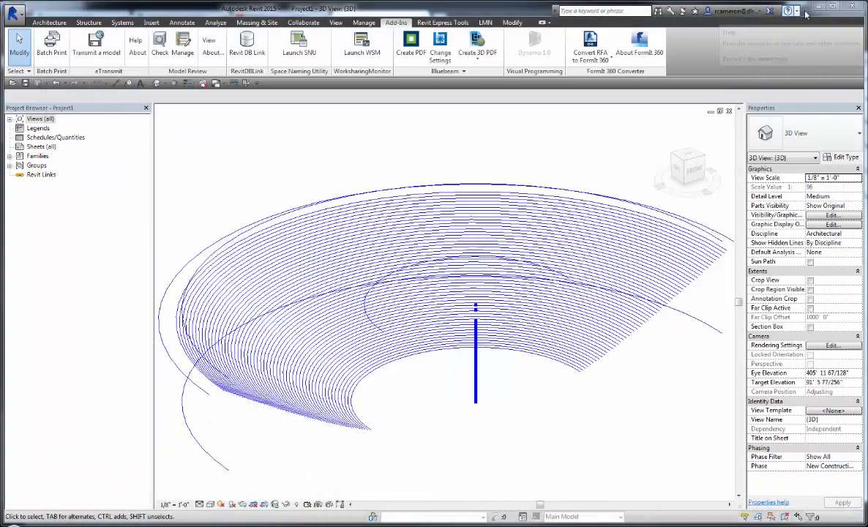
pyautogui.hotkey('alt', 'Tab')
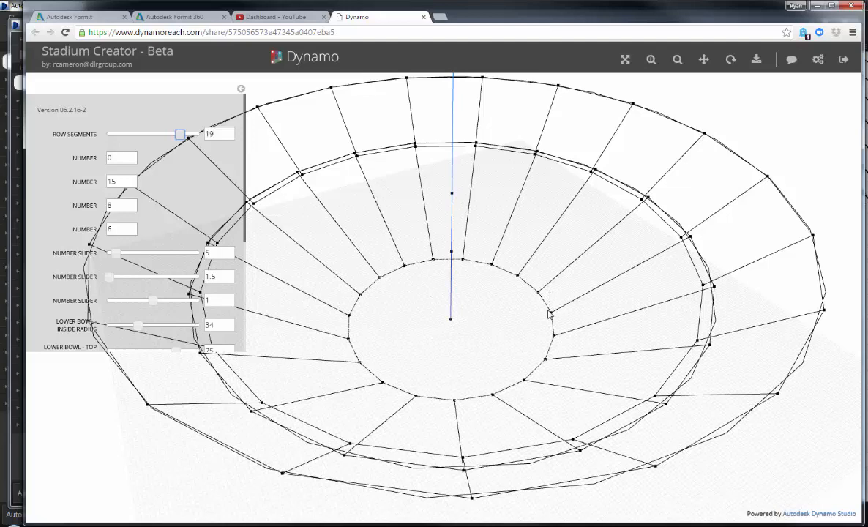
pyautogui.moveTo(533, 358); pyautogui.dragTo(554, 347)
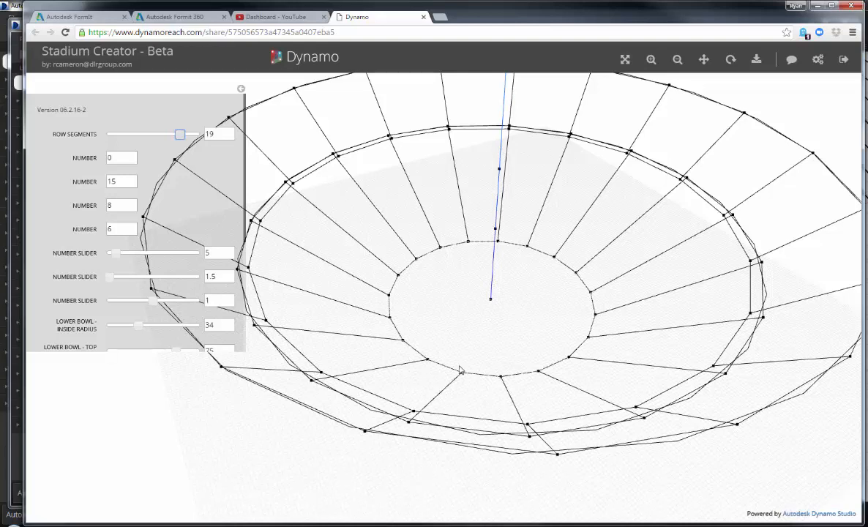
pyautogui.moveTo(496, 347); pyautogui.dragTo(467, 355, button='middle')
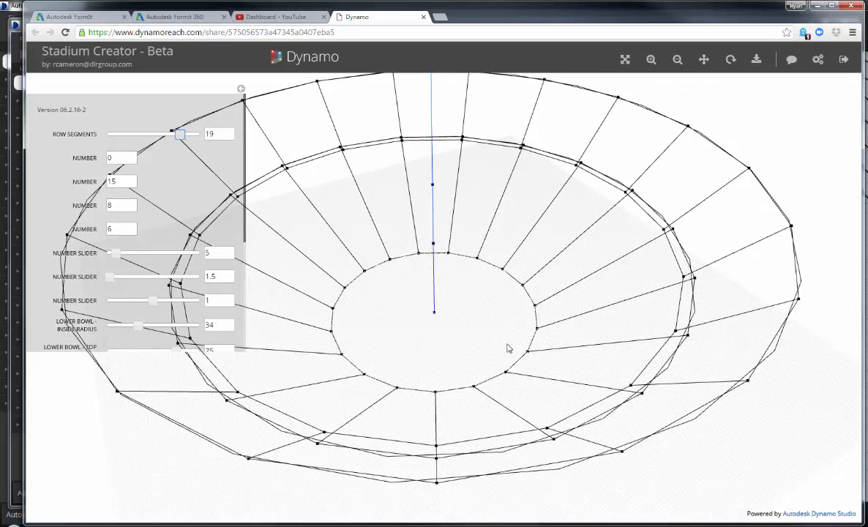
pyautogui.moveTo(508, 348); pyautogui.dragTo(533, 346, button='middle')
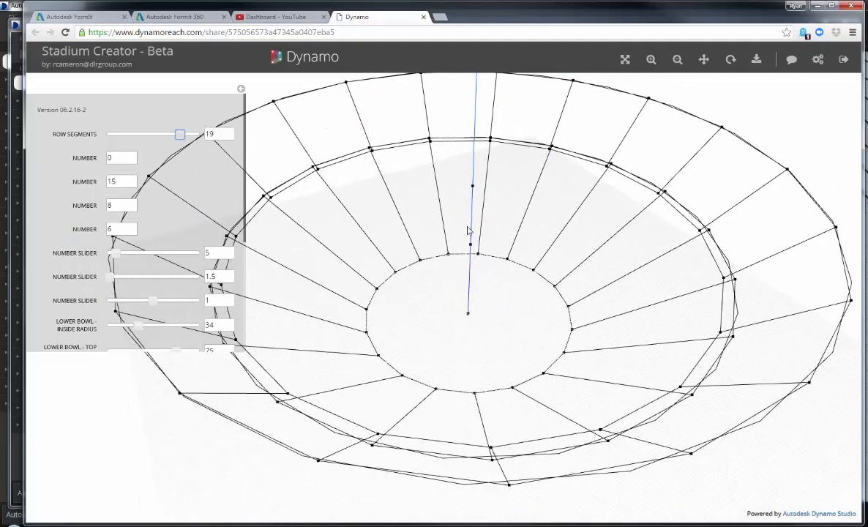